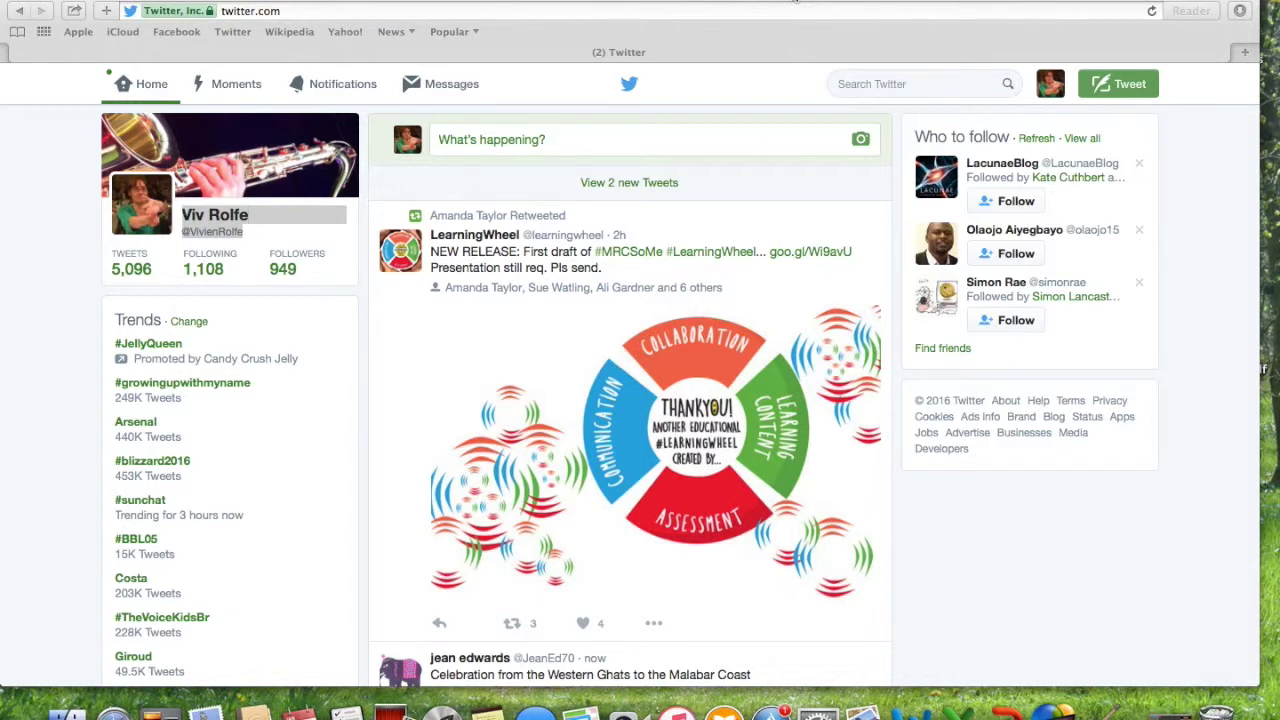
Step: Focus the browser and load the 2 waiting tweets via the 'View 2 new Tweets' bar
{"action": "left_click", "coordinate": [653, 184]}
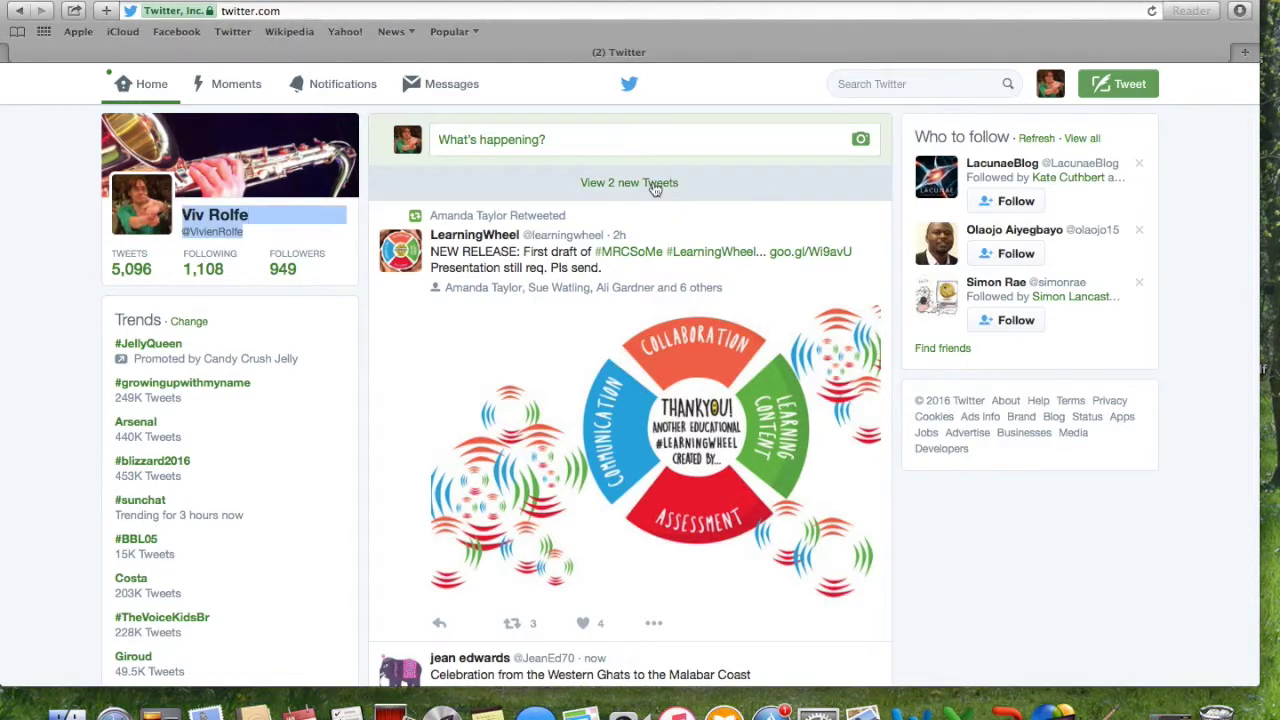
{"action": "left_click", "coordinate": [653, 184]}
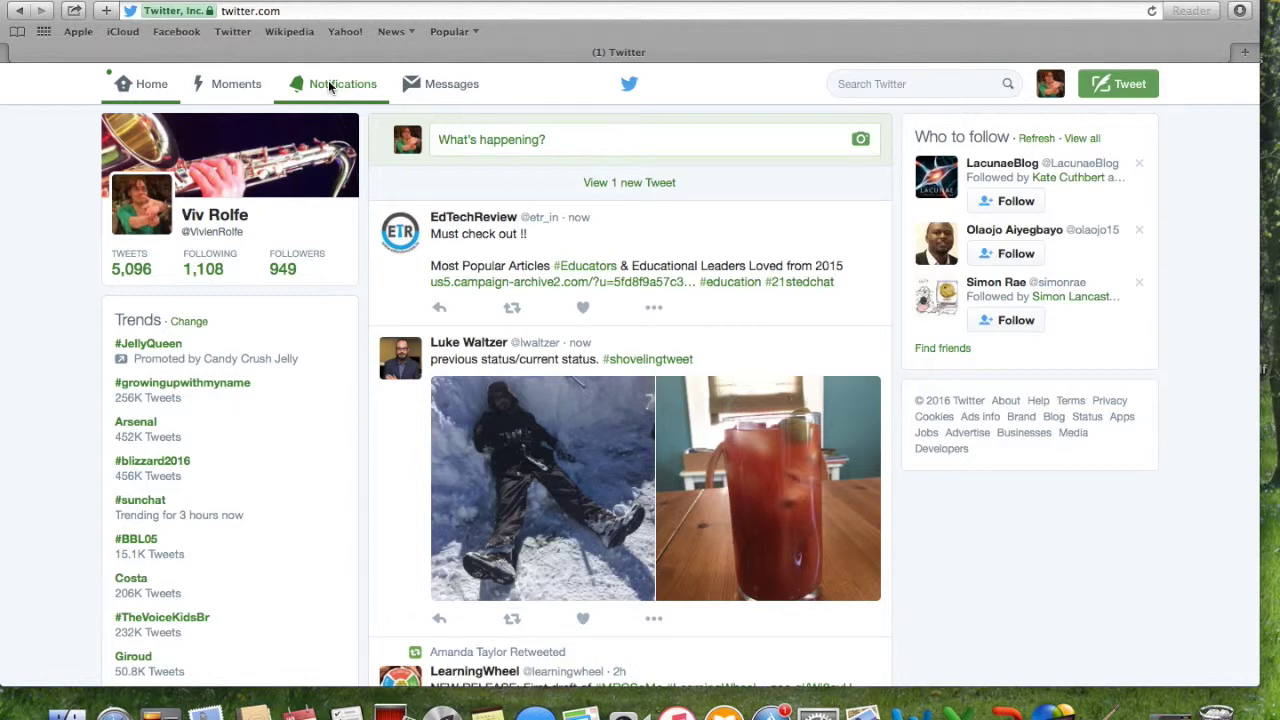
Step: Post a tweet reading 'Hello world.'
{"action": "left_click", "coordinate": [553, 142]}
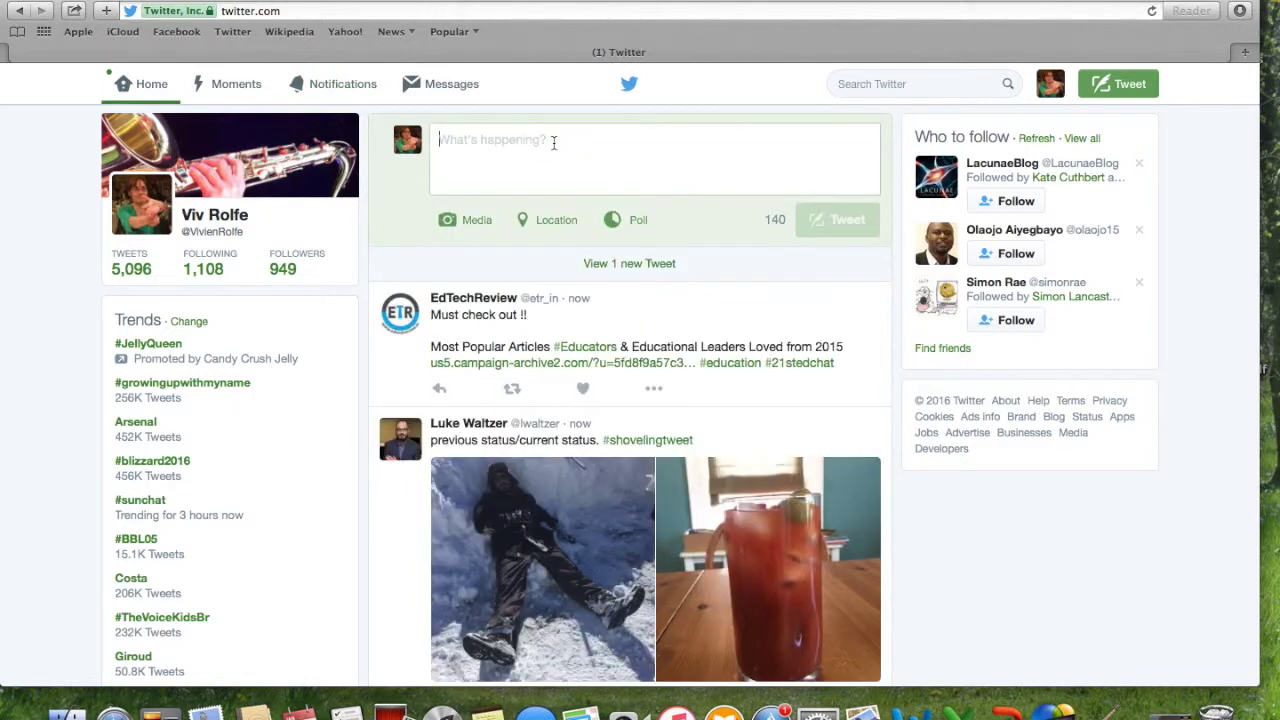
{"action": "type", "text": "Hell"}
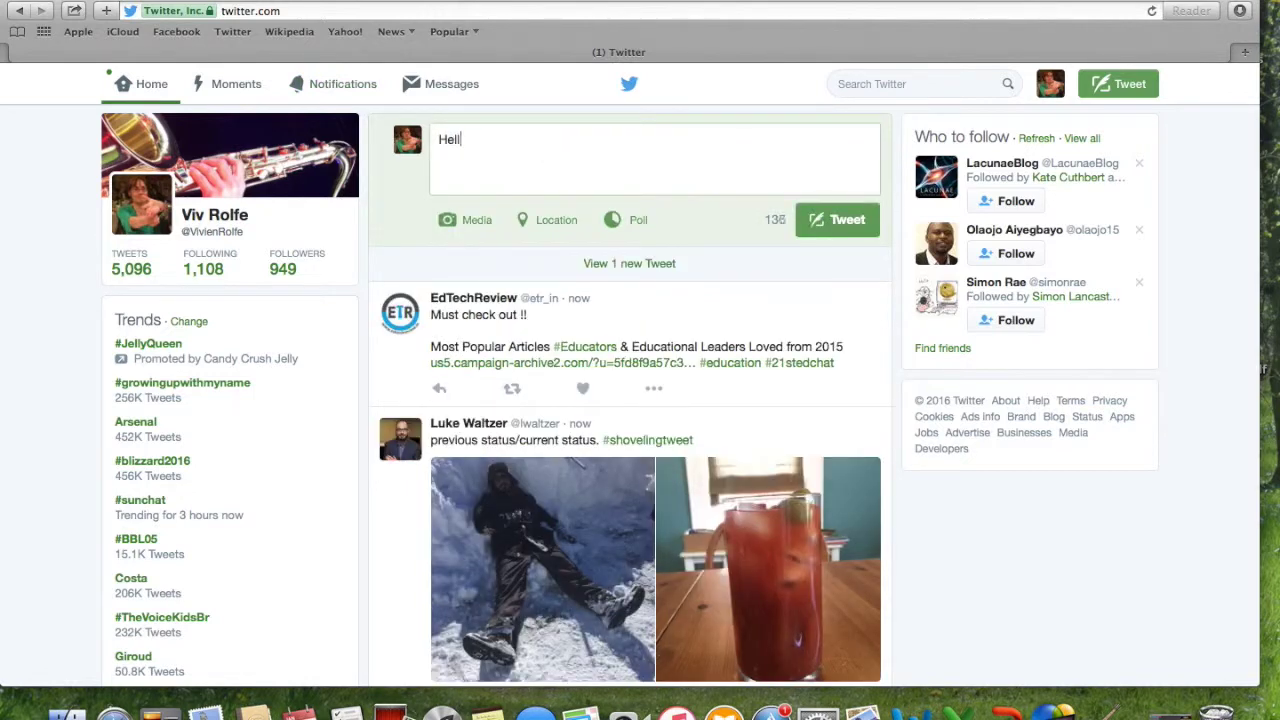
{"action": "type", "text": "o world."}
{"action": "left_click", "coordinate": [830, 222]}
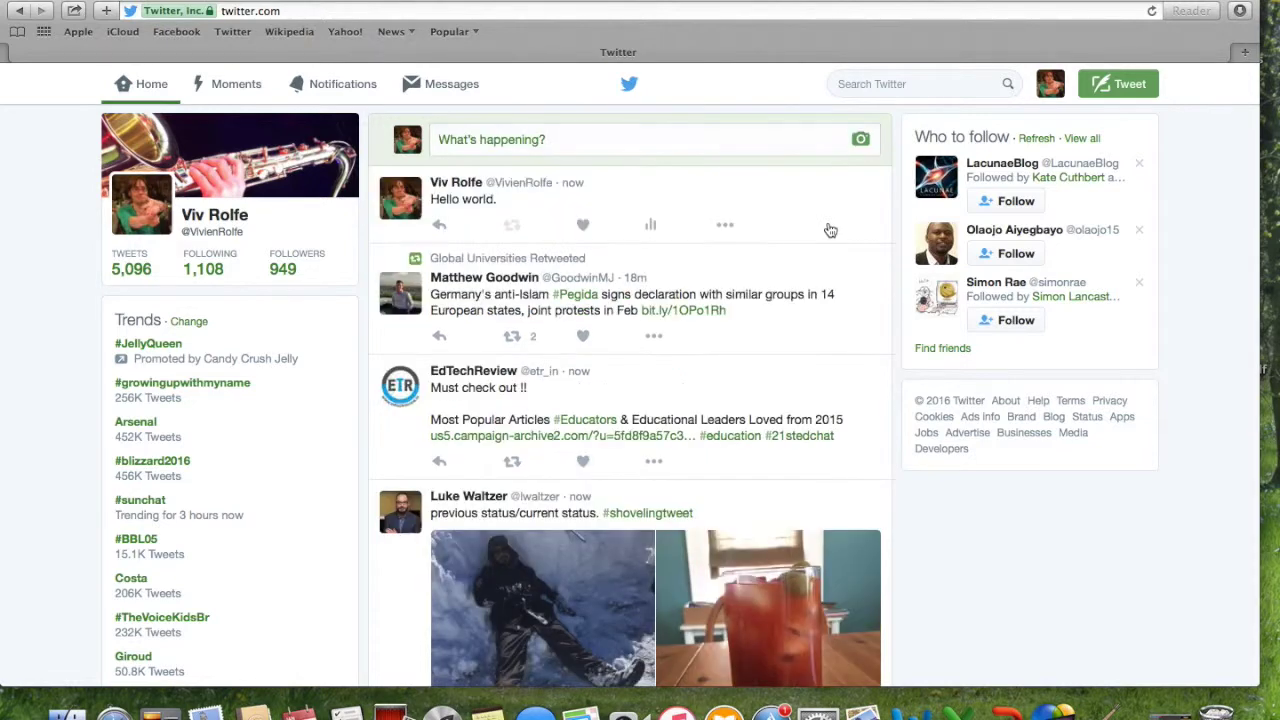
Step: Delete the 'Hello world.' tweet from its options menu and confirm
{"action": "left_click", "coordinate": [725, 230]}
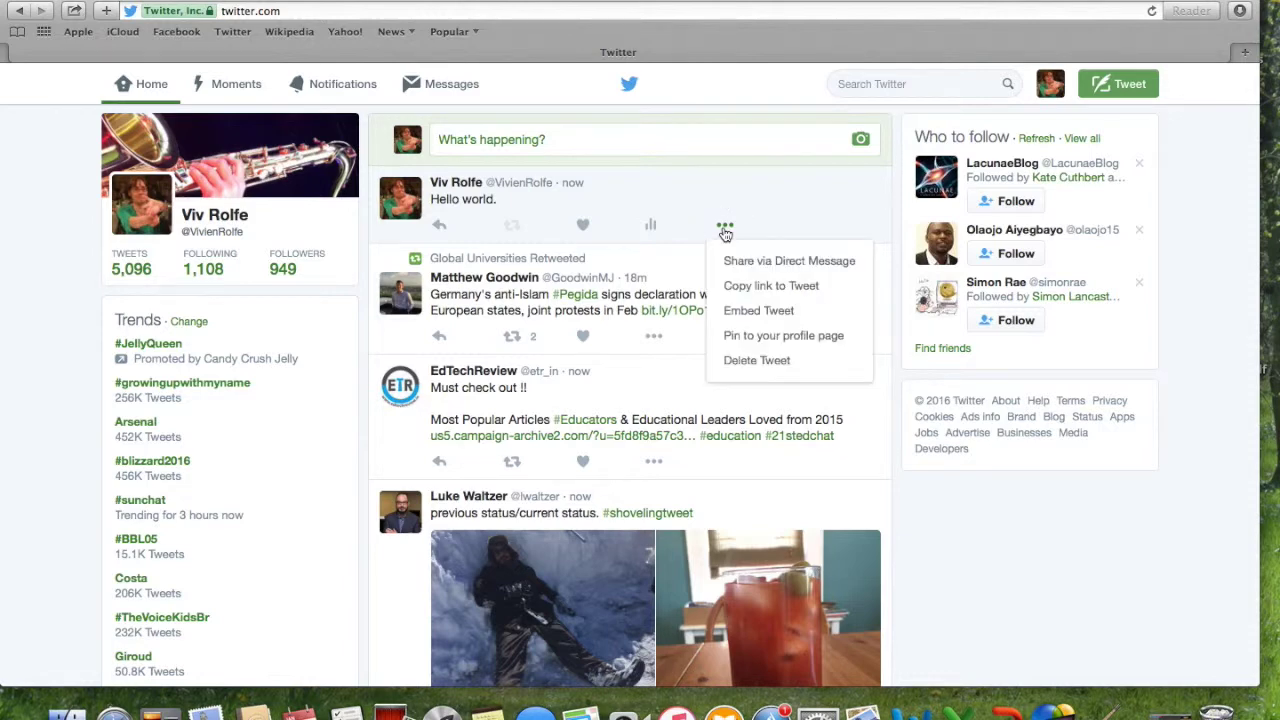
{"action": "left_click", "coordinate": [755, 362]}
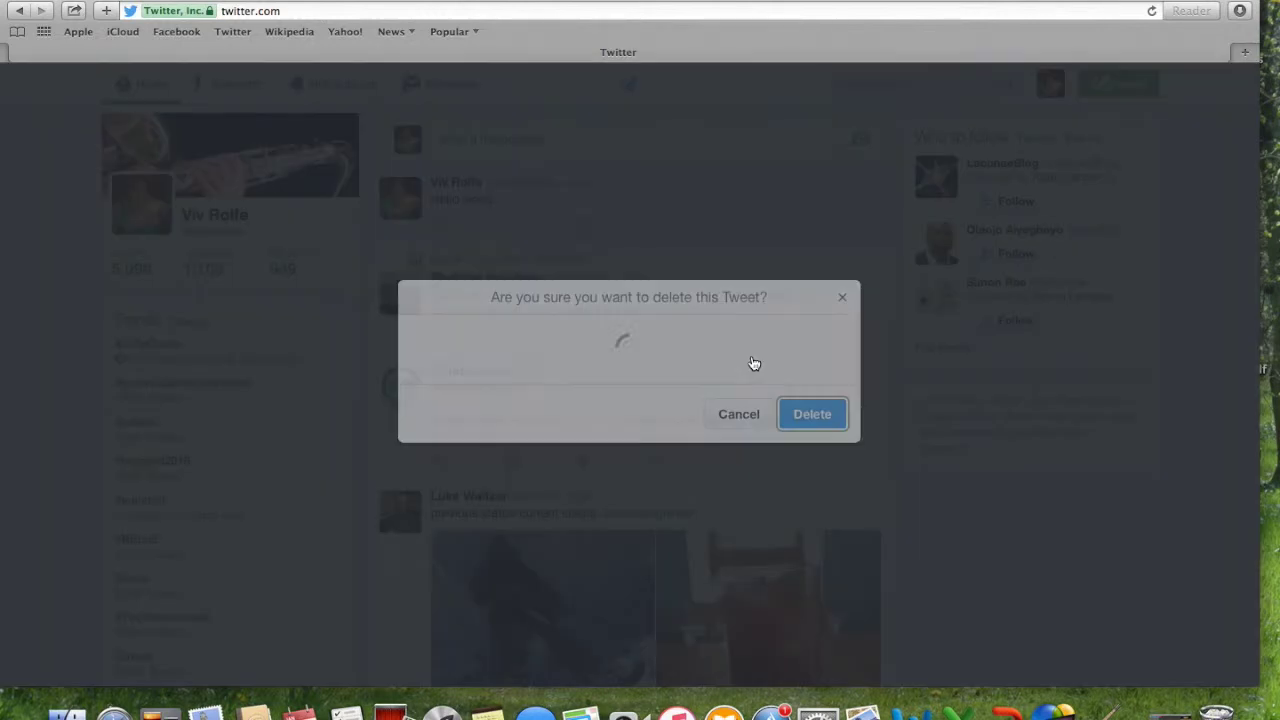
{"action": "left_click", "coordinate": [835, 418]}
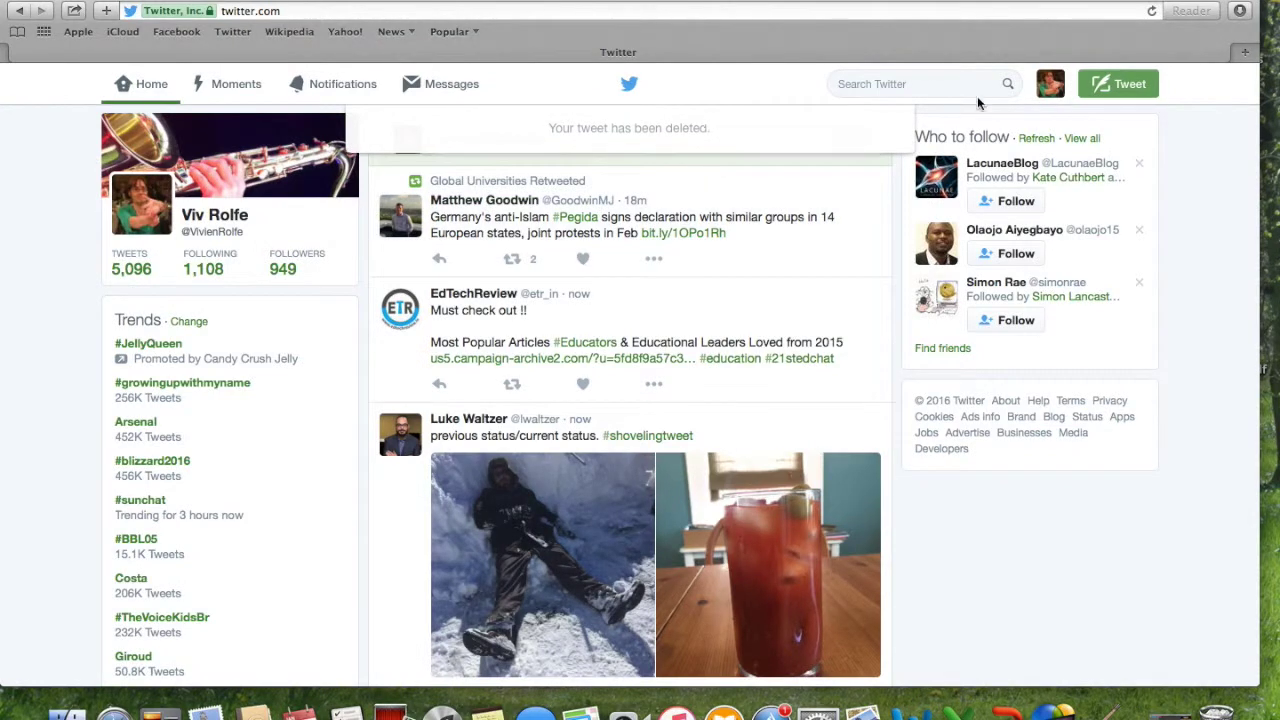
{"action": "left_click", "coordinate": [610, 138]}
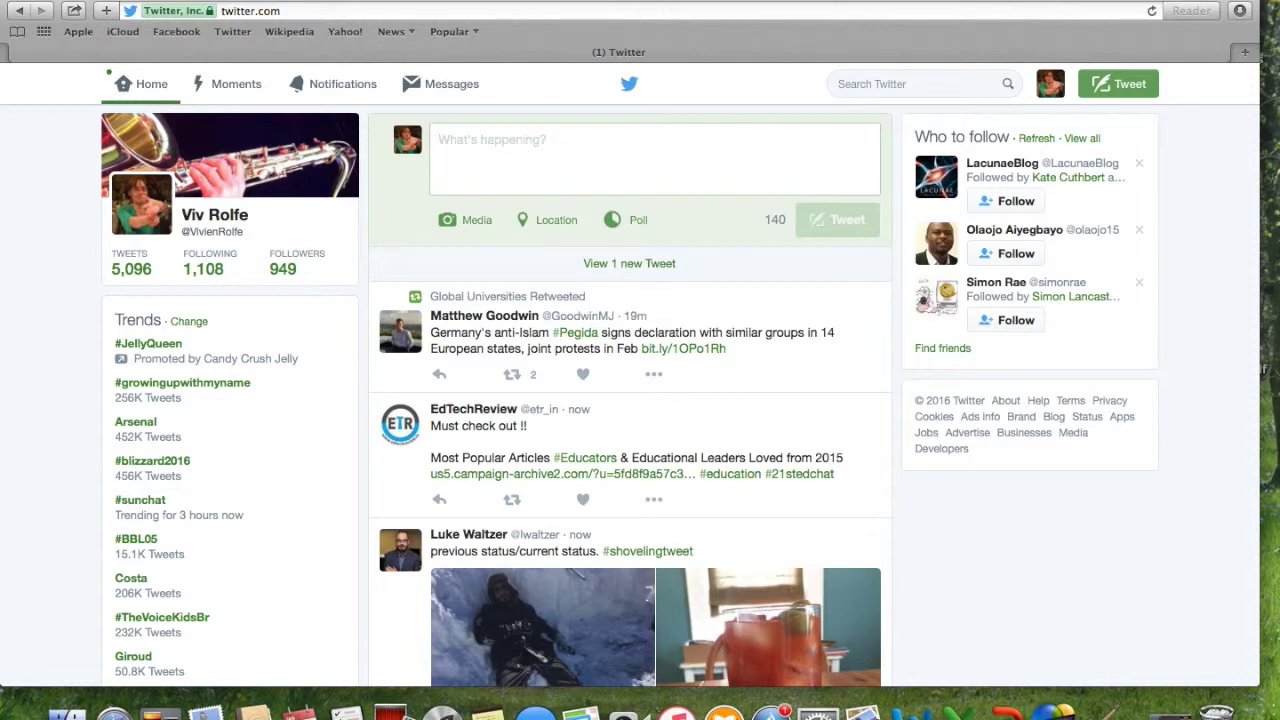
Step: Tweet 'Cup of tea?' mentioning the account suggested after typing '@d'
{"action": "type", "text": "@d"}
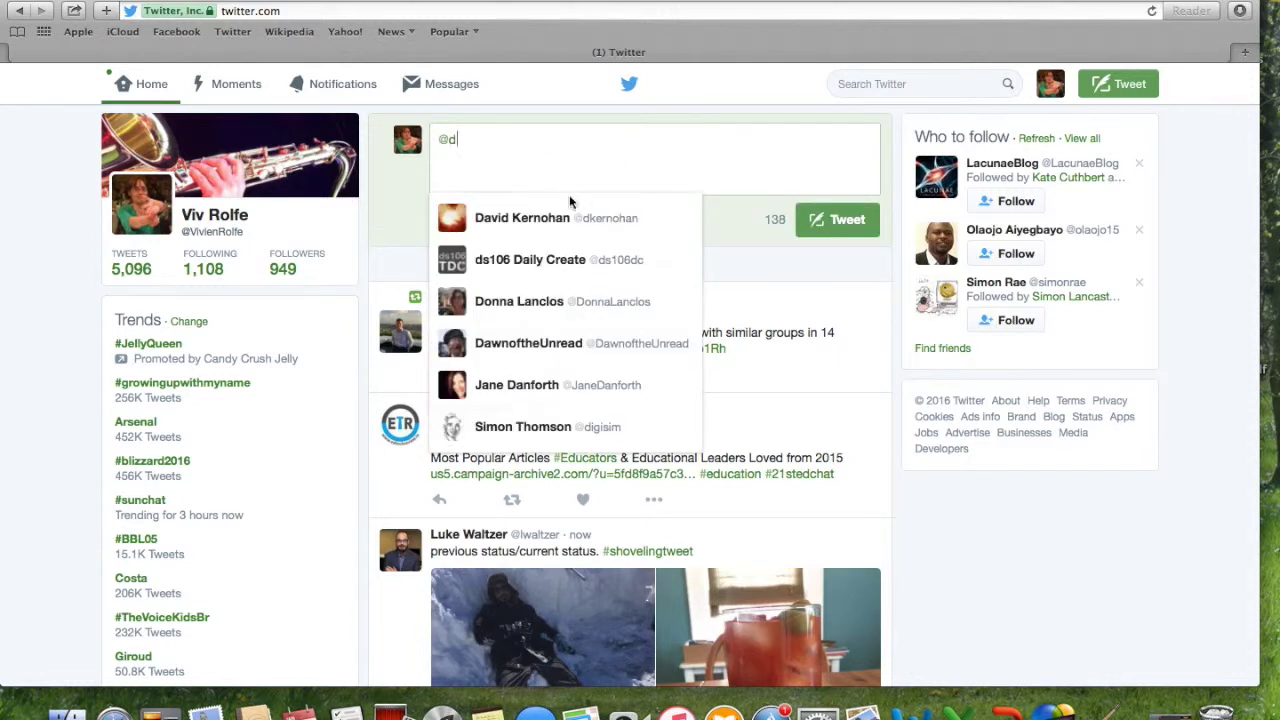
{"action": "left_click", "coordinate": [574, 216]}
{"action": "type", "text": "Cup of tea?"}
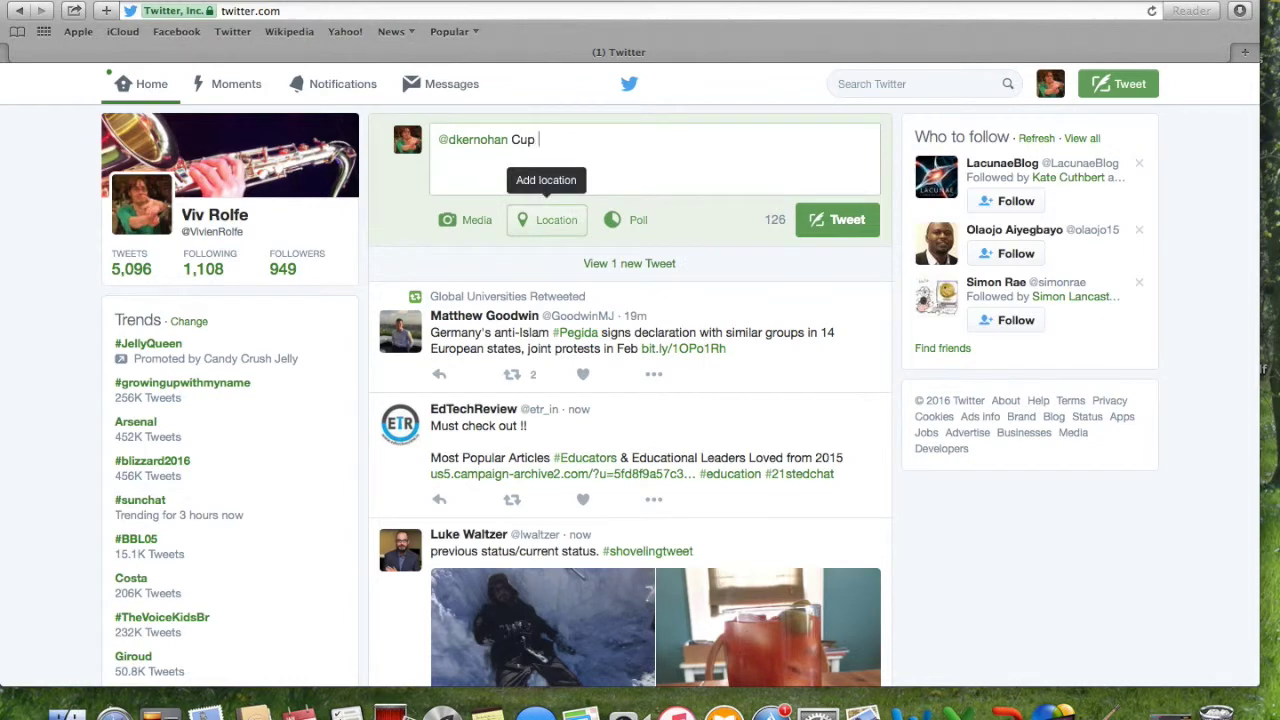
{"action": "left_click", "coordinate": [830, 226]}
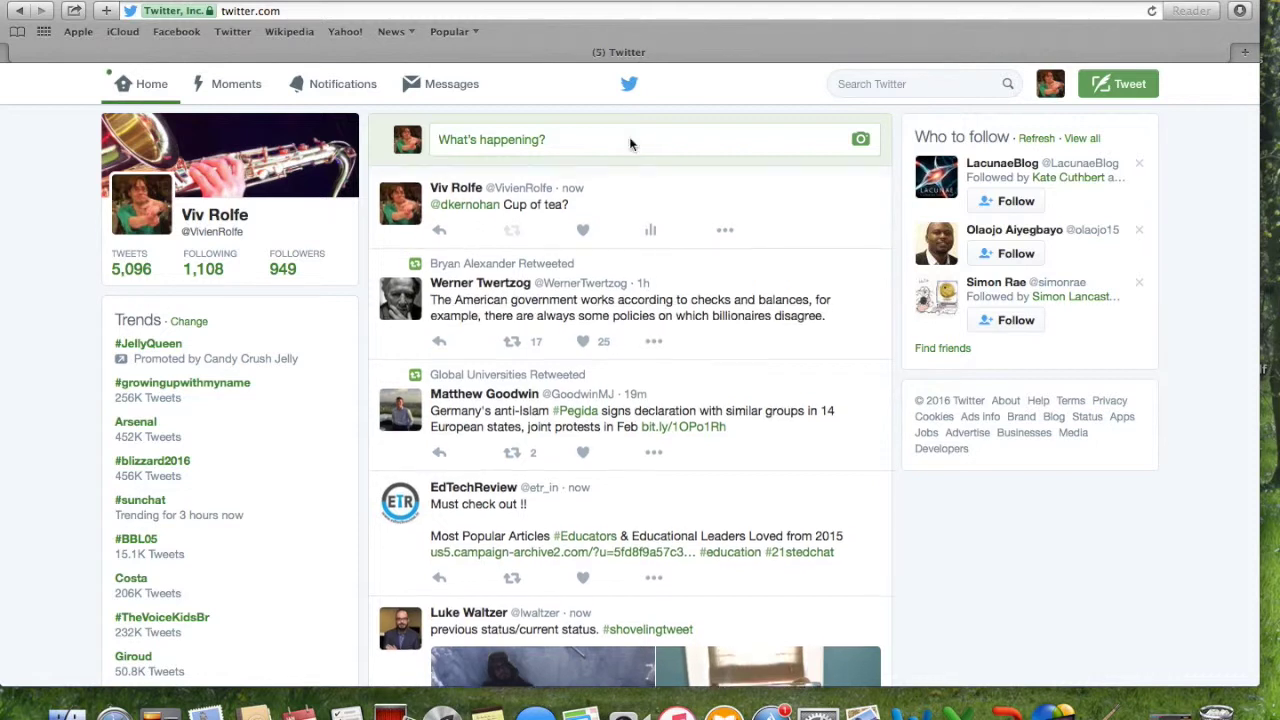
Step: Search '#tea' and open results for the #teachingexcellenceframework hashtag
{"action": "left_click", "coordinate": [860, 84]}
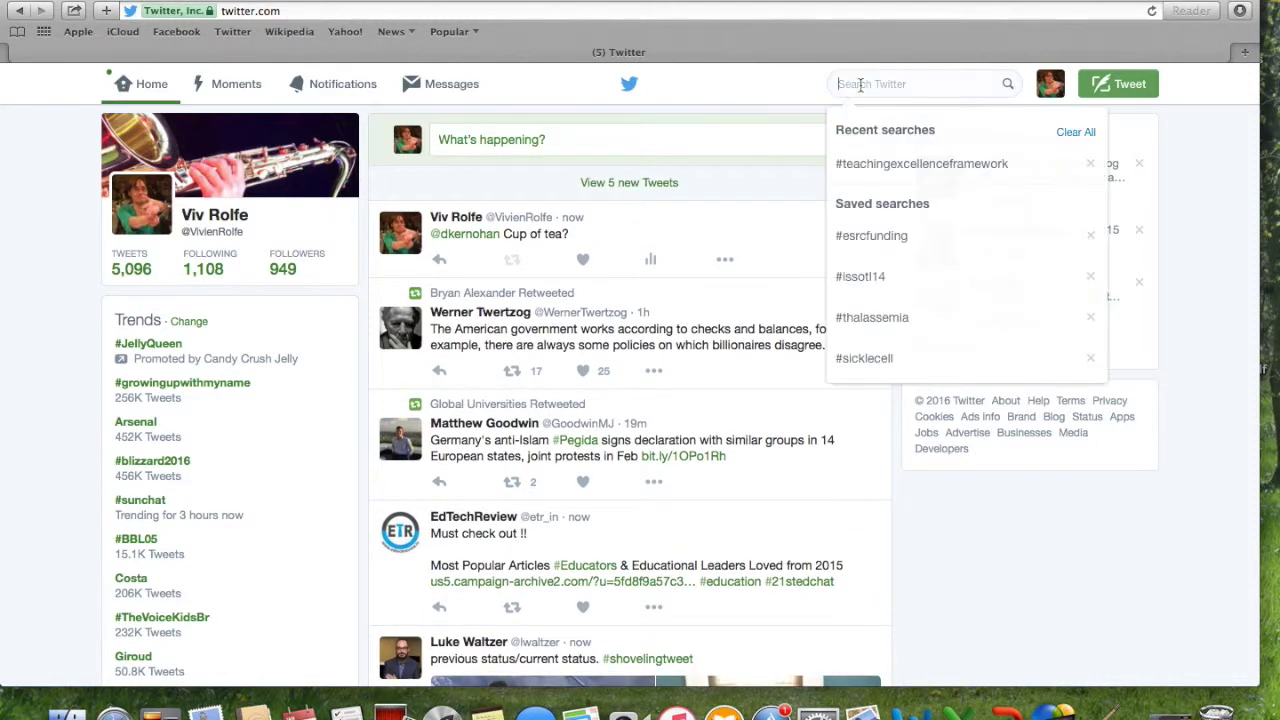
{"action": "type", "text": "#"}
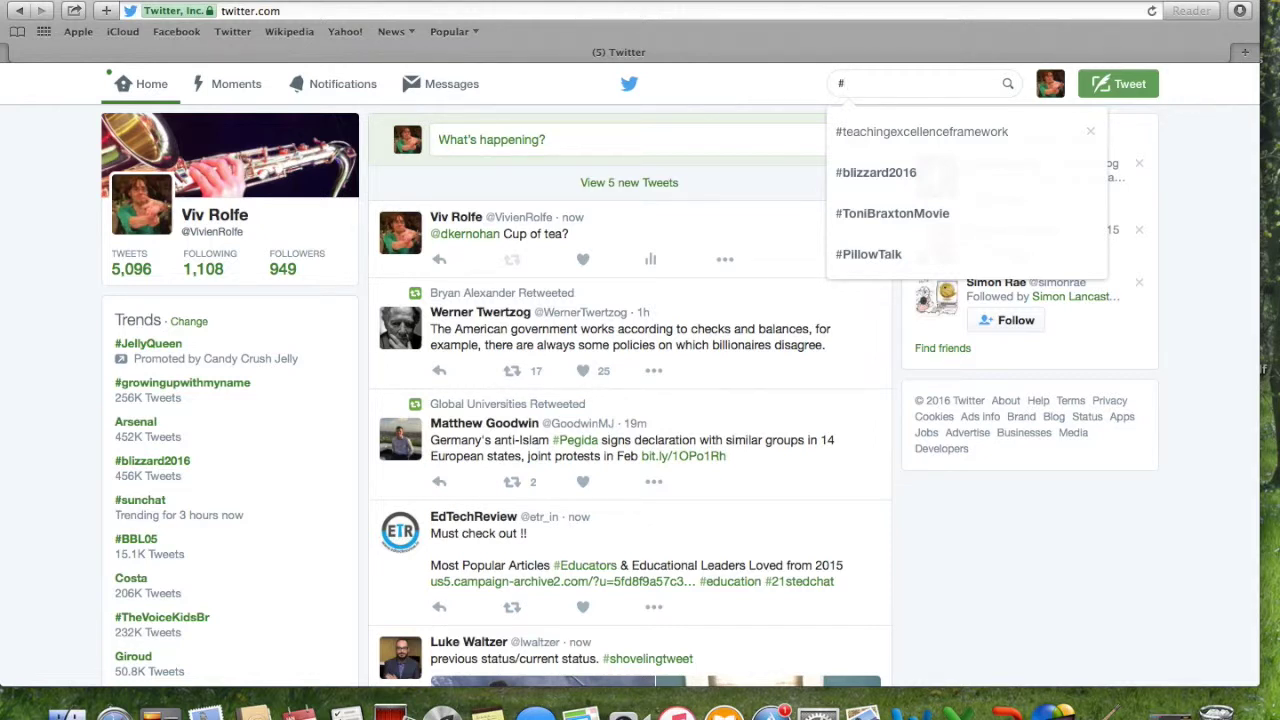
{"action": "type", "text": "tea"}
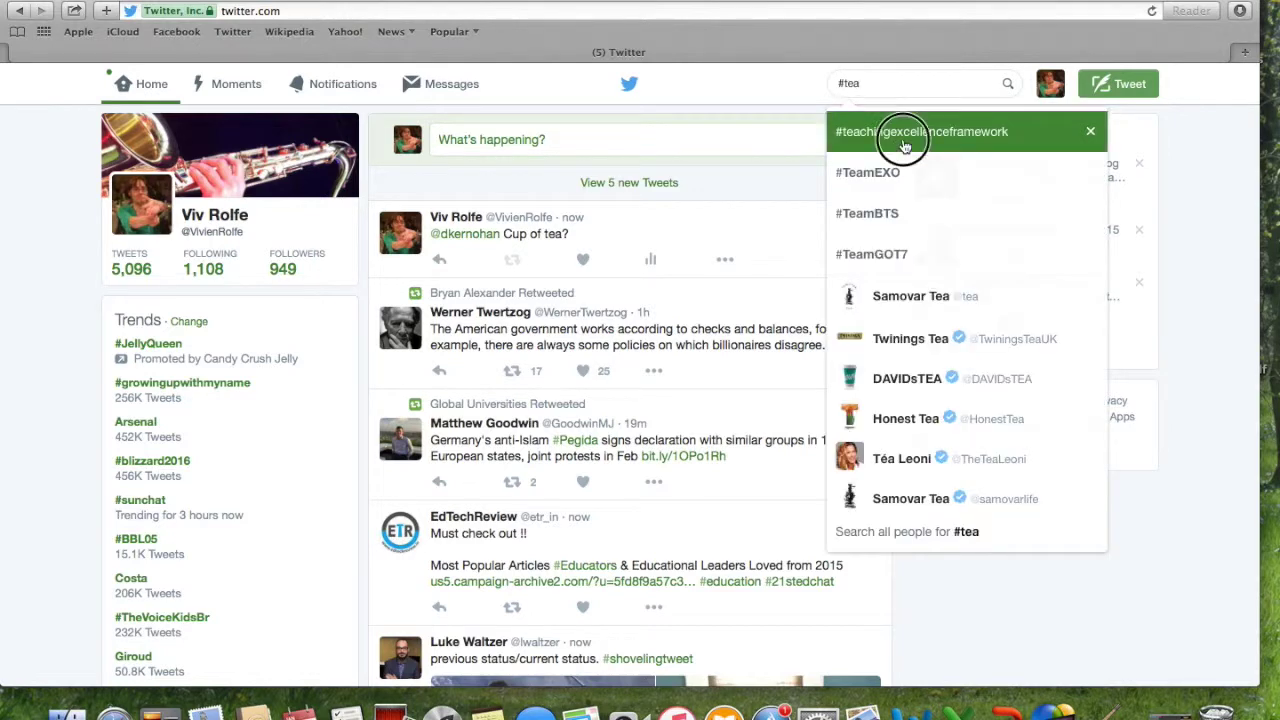
{"action": "left_click", "coordinate": [903, 146]}
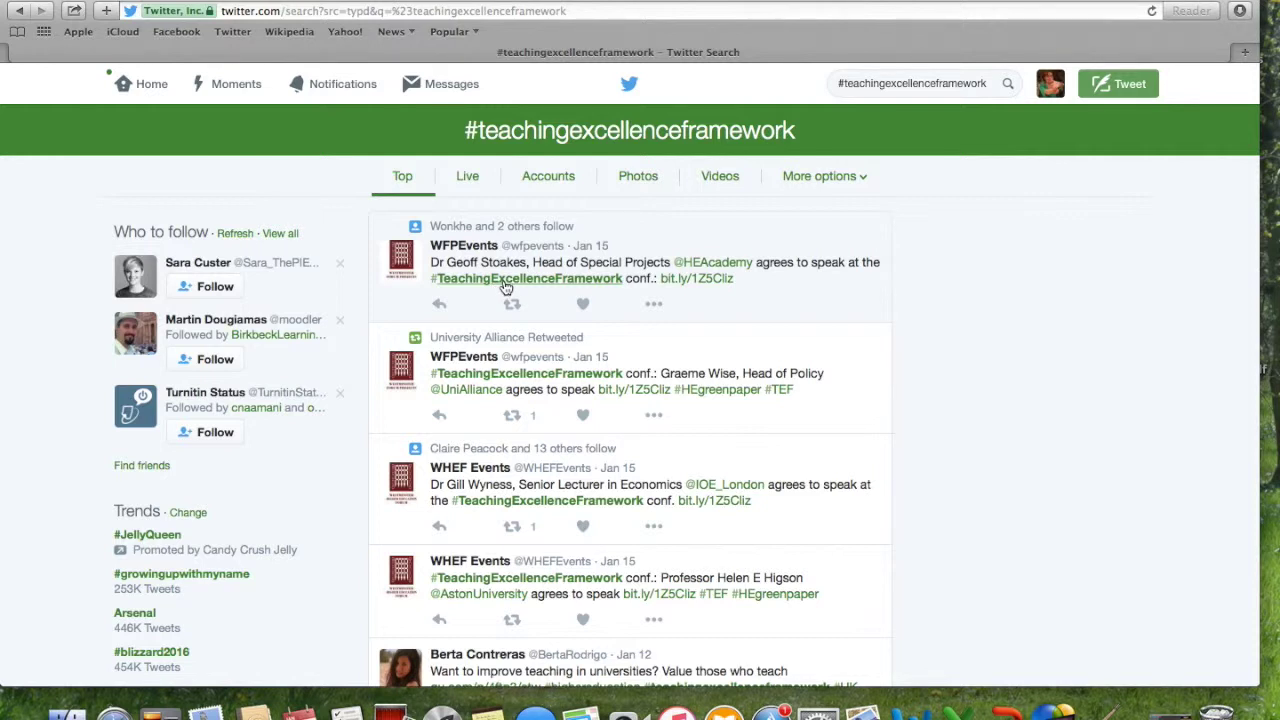
Step: Browse #HEgreenpaper's Latest and Top tweets, then go back to the home timeline
{"action": "left_click", "coordinate": [793, 597]}
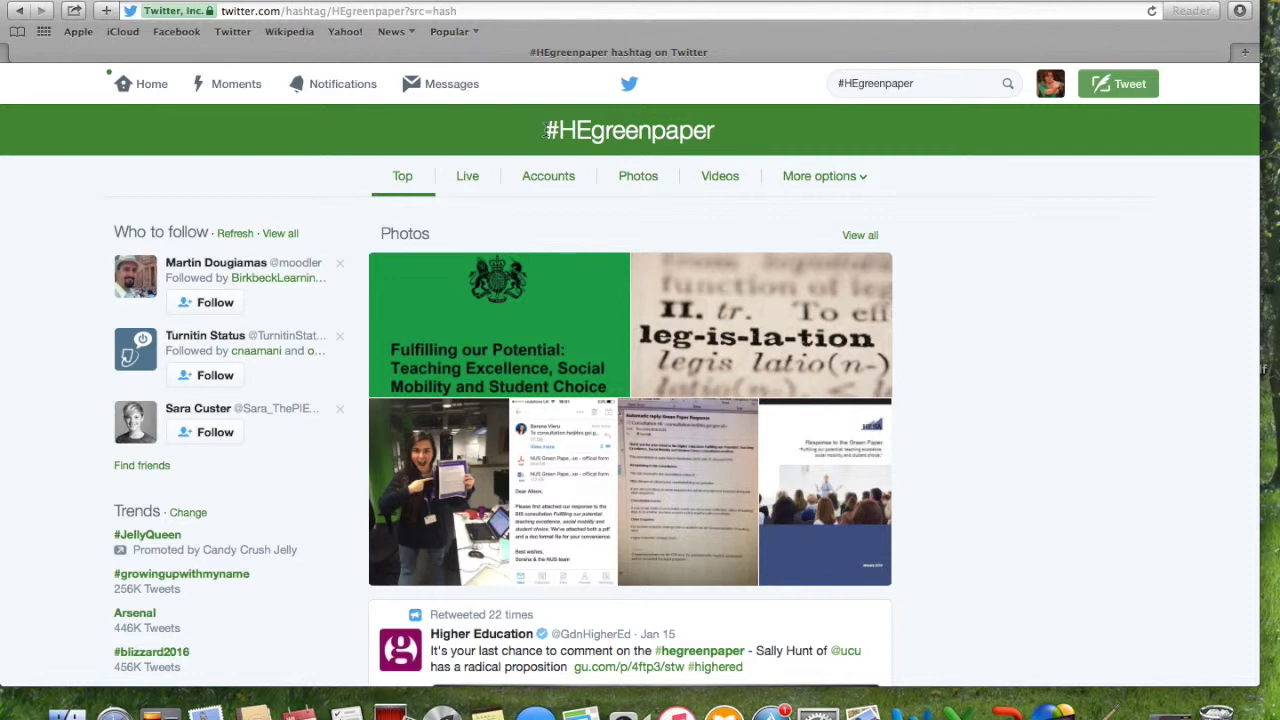
{"action": "left_click", "coordinate": [468, 178]}
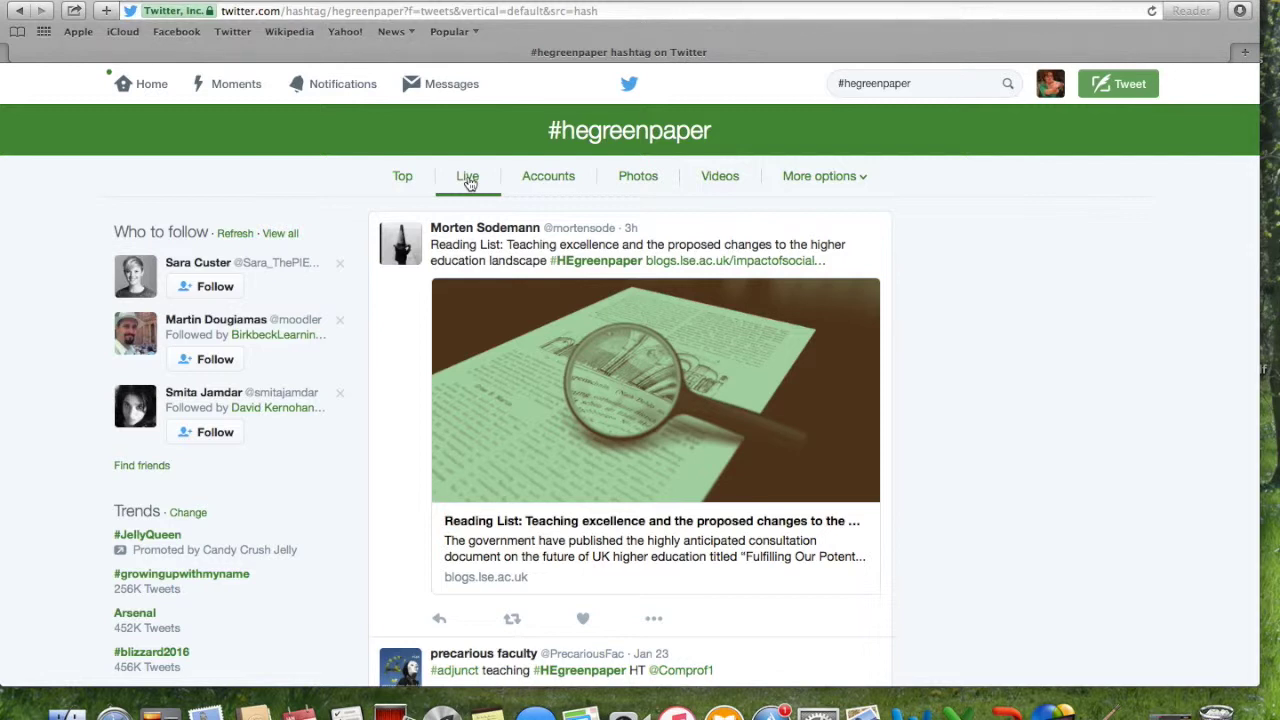
{"action": "left_click", "coordinate": [402, 180]}
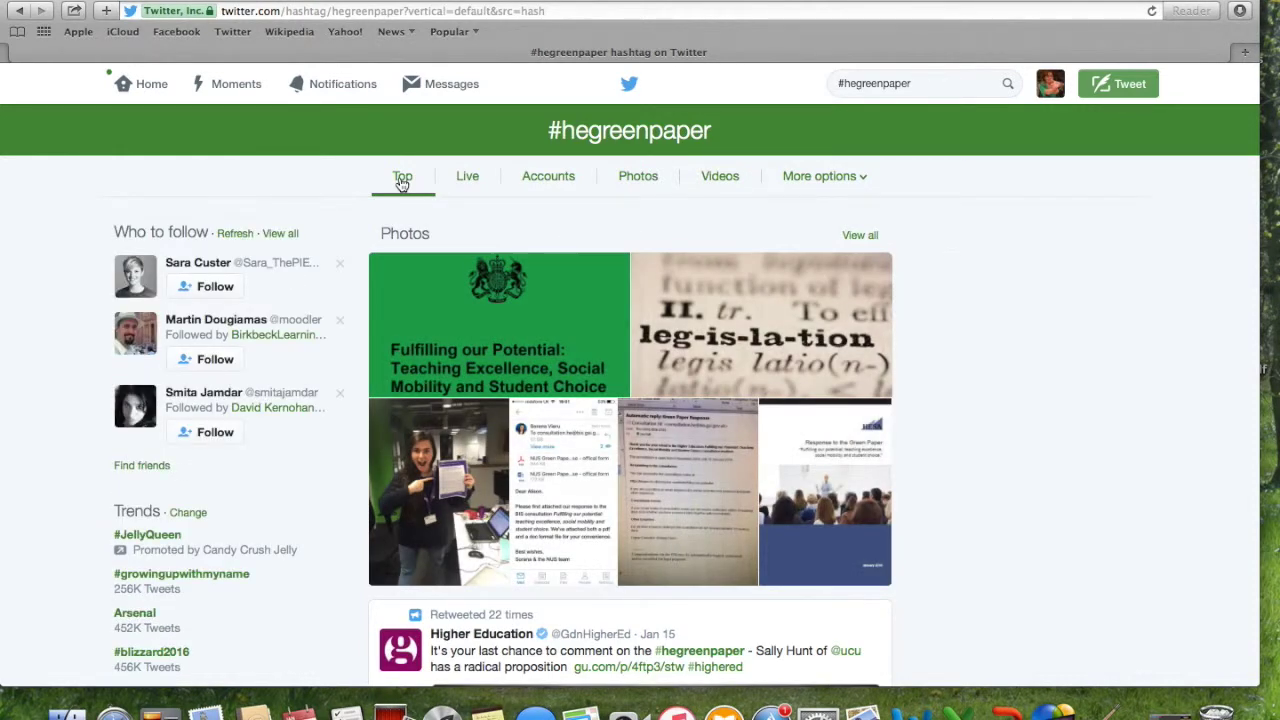
{"action": "left_click", "coordinate": [163, 85]}
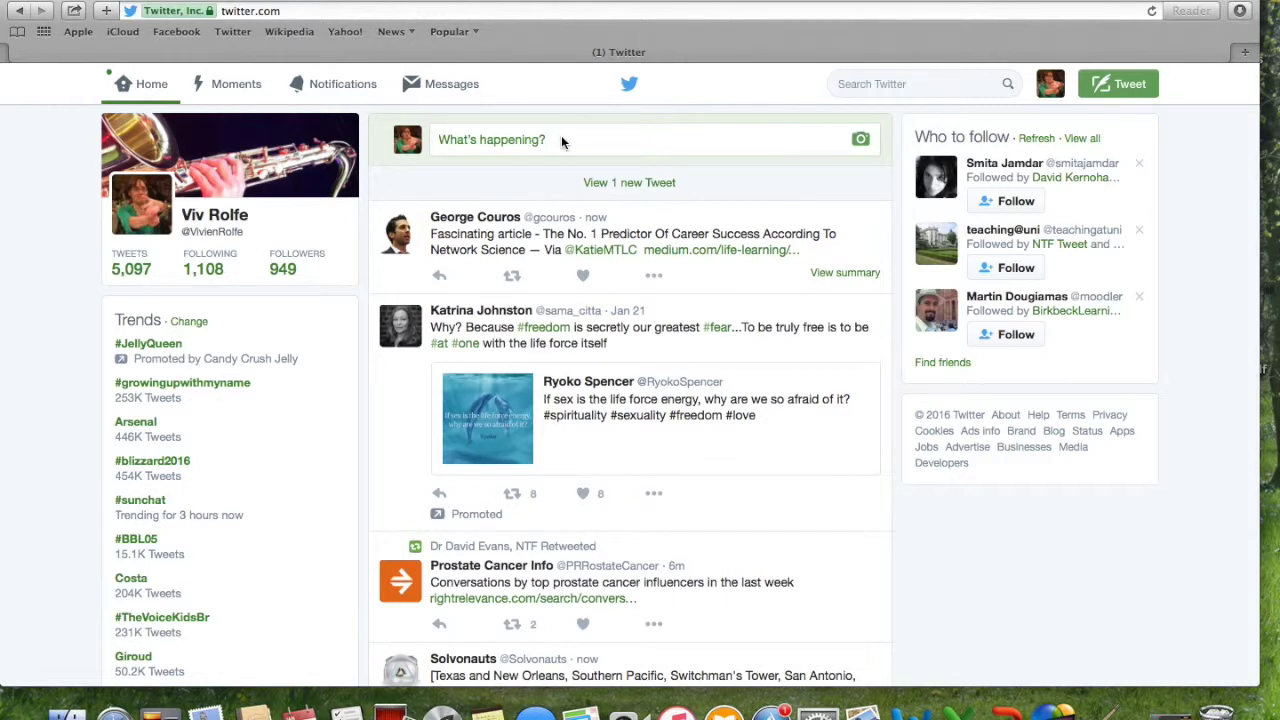
{"action": "left_click", "coordinate": [929, 82]}
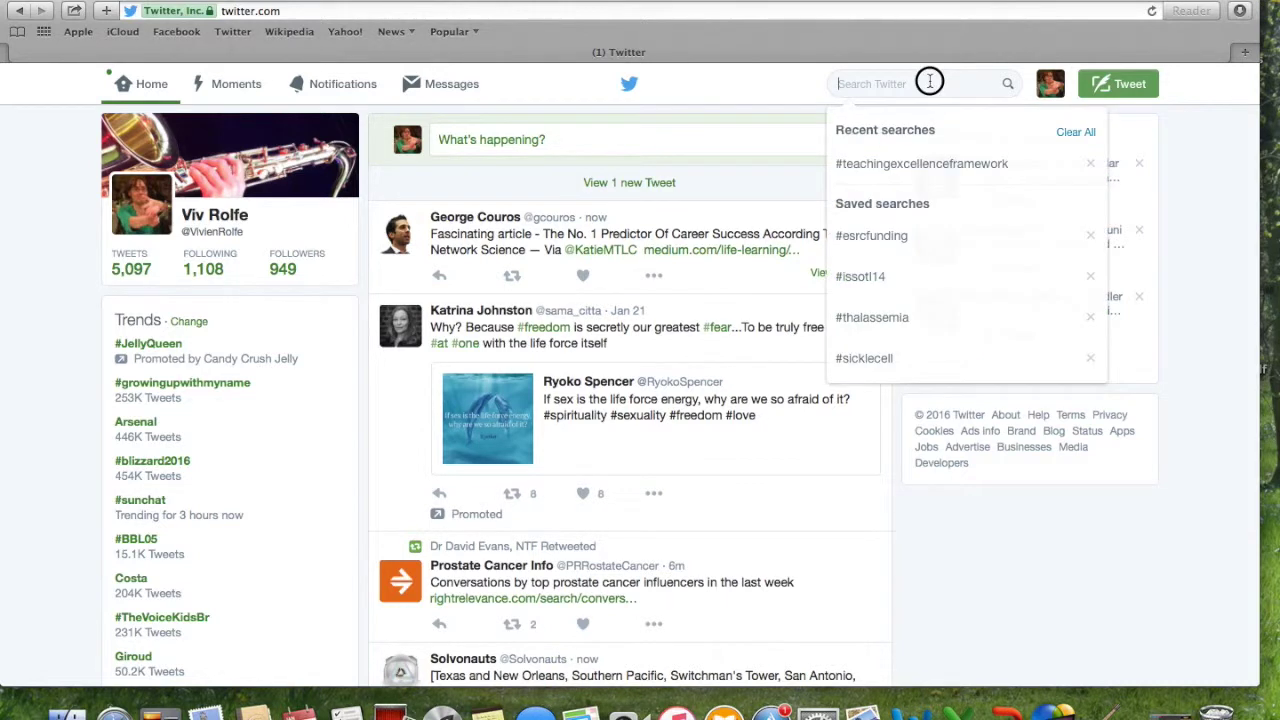
{"action": "type", "text": "@"}
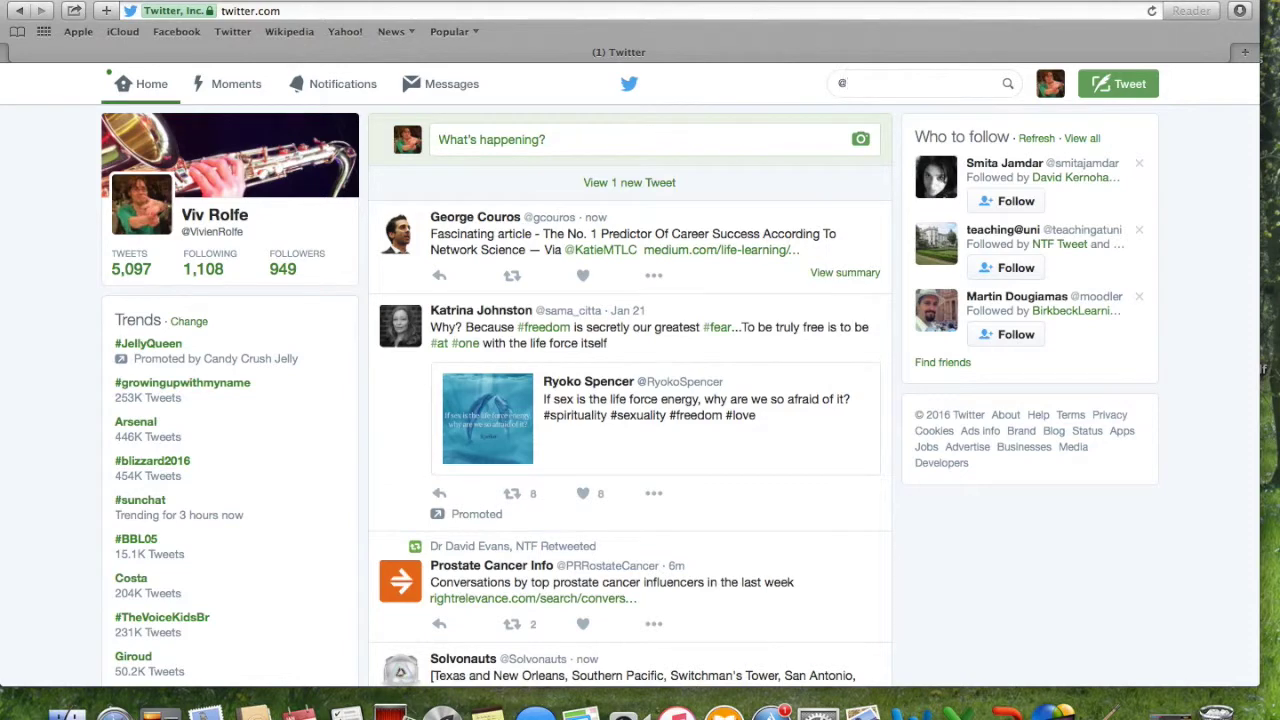
{"action": "type", "text": "qaa"}
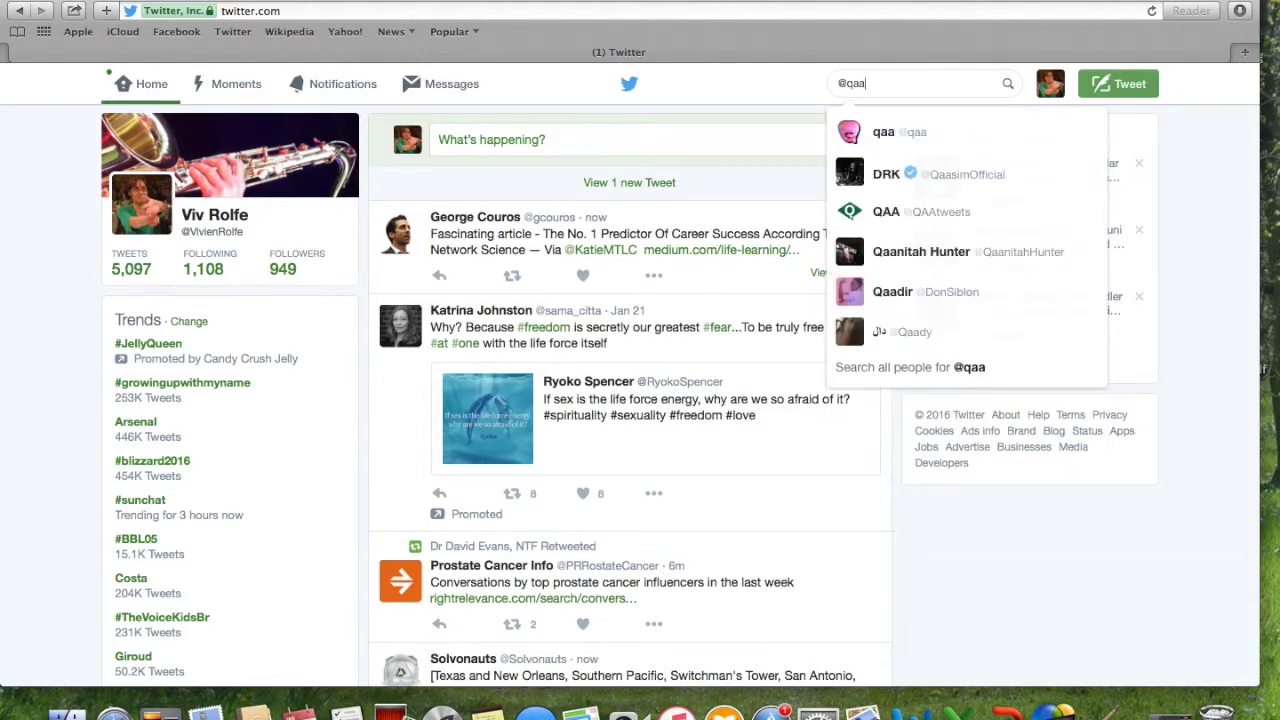
{"action": "left_click", "coordinate": [891, 211]}
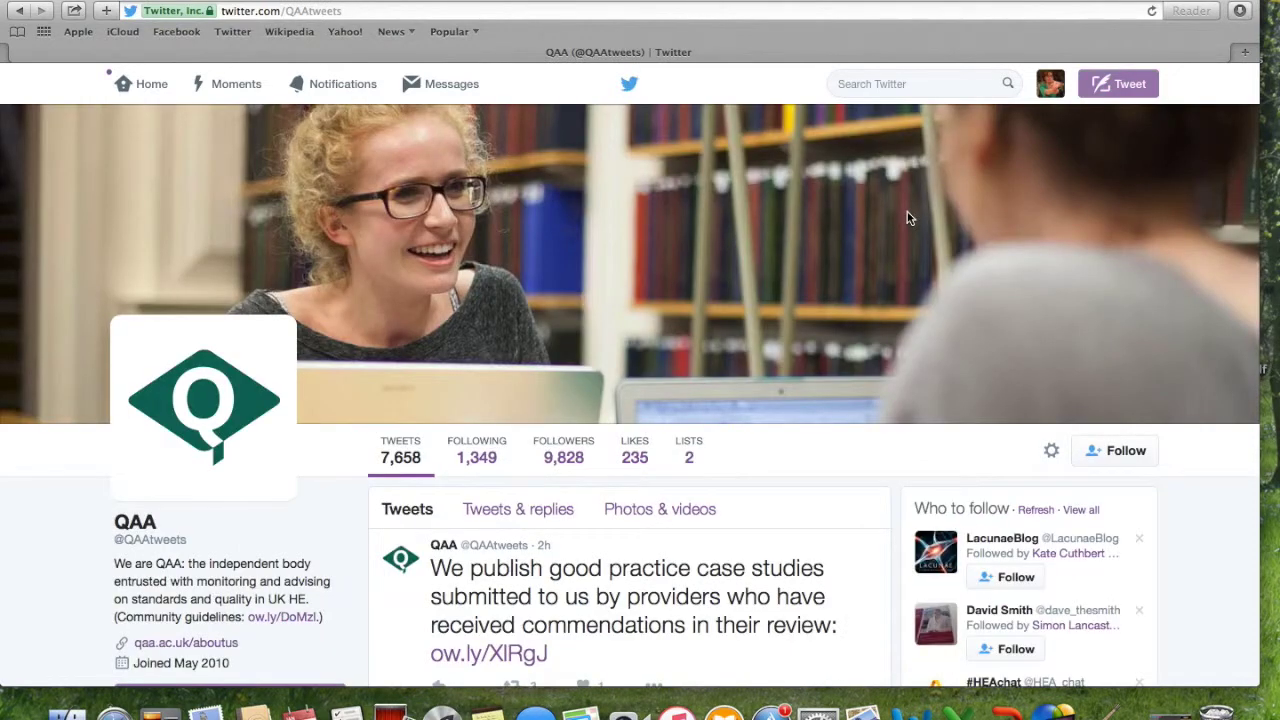
{"action": "left_click", "coordinate": [1122, 451]}
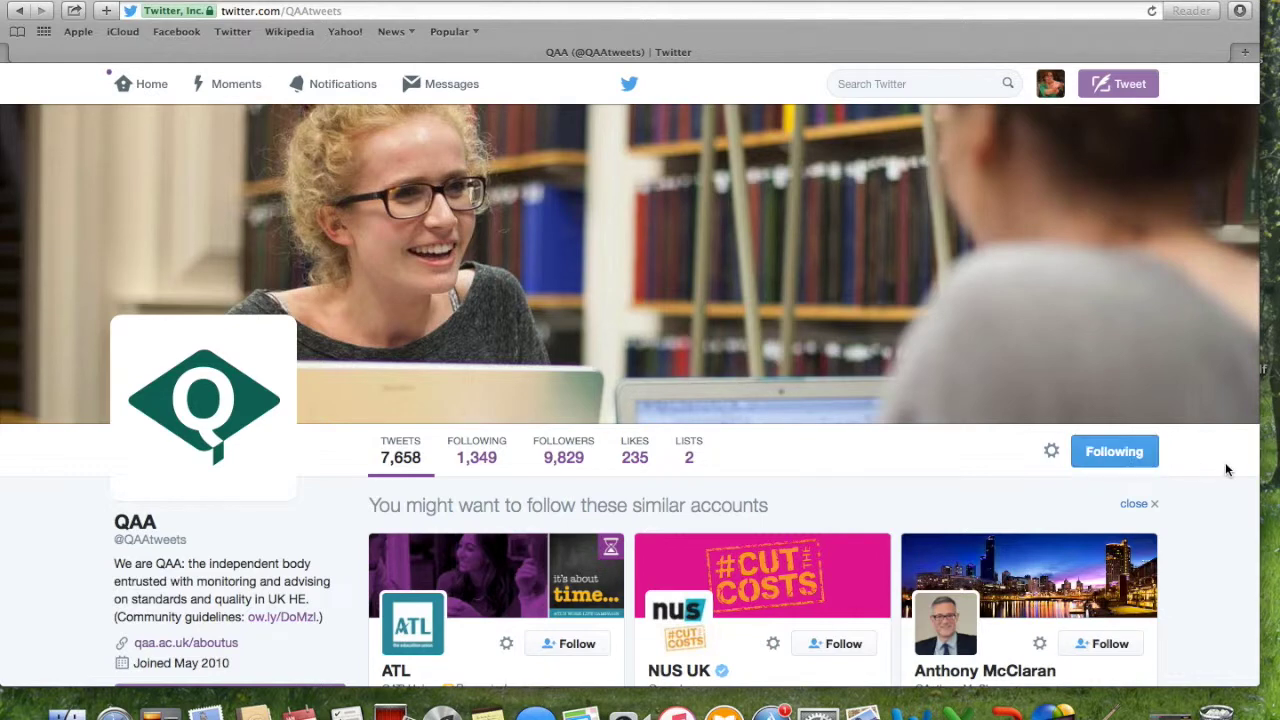
{"action": "left_click", "coordinate": [143, 84]}
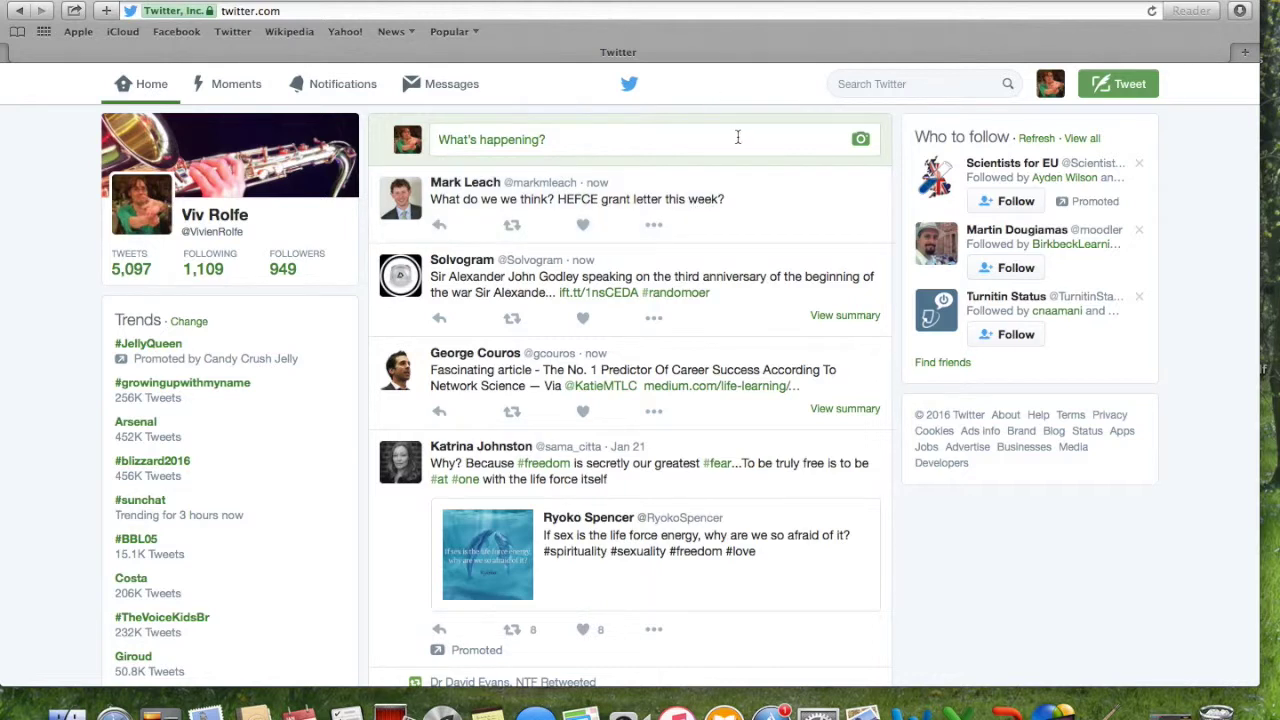
{"action": "left_click", "coordinate": [922, 83]}
{"action": "type", "text": "#"}
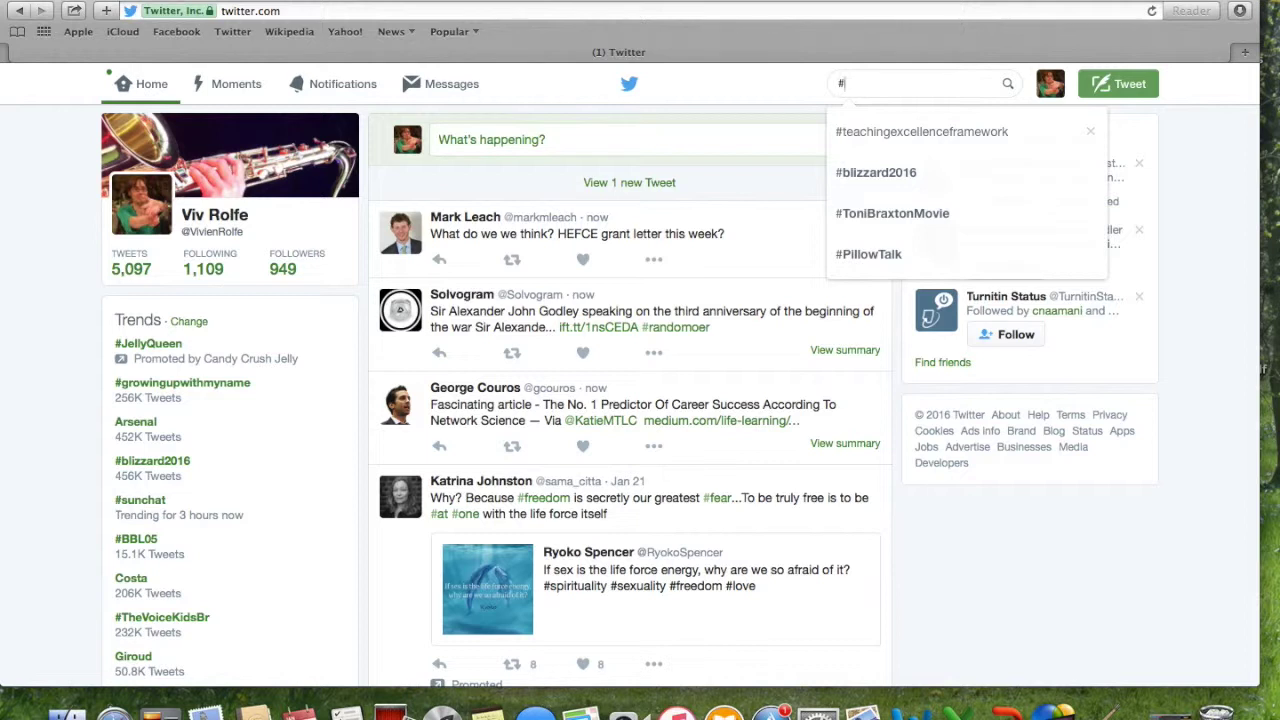
{"action": "type", "text": "lt"}
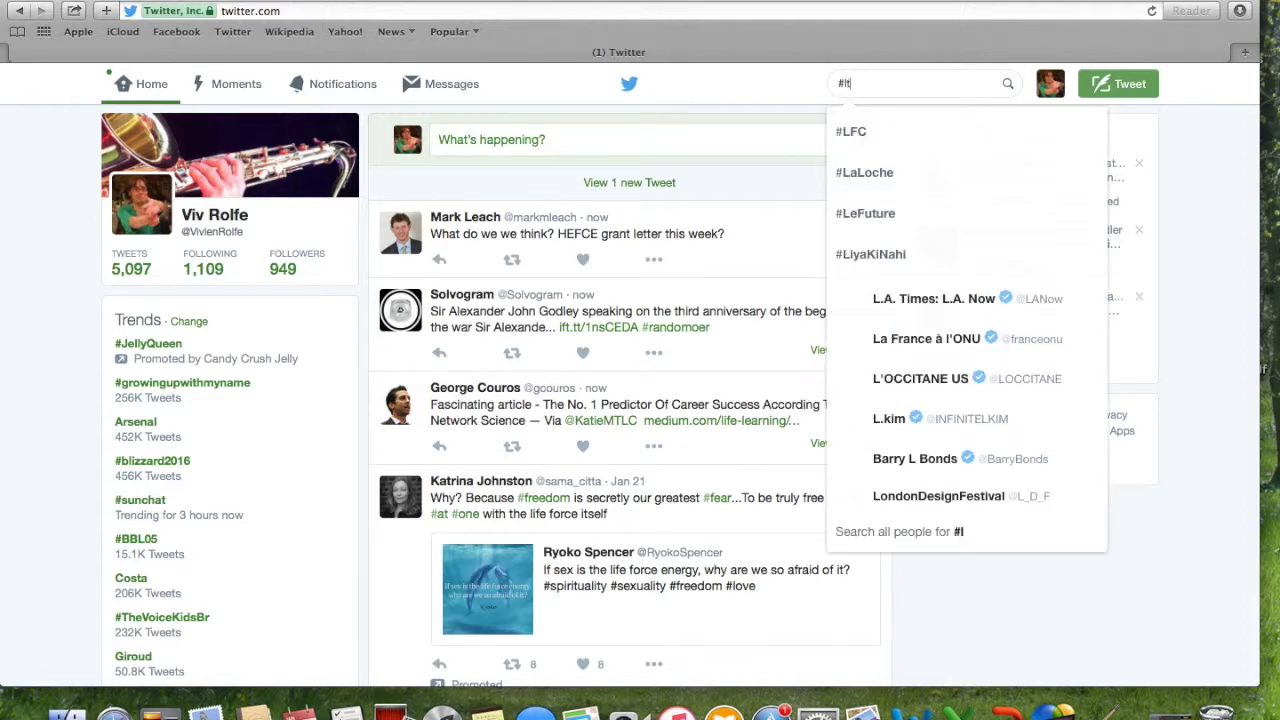
{"action": "type", "text": "he"}
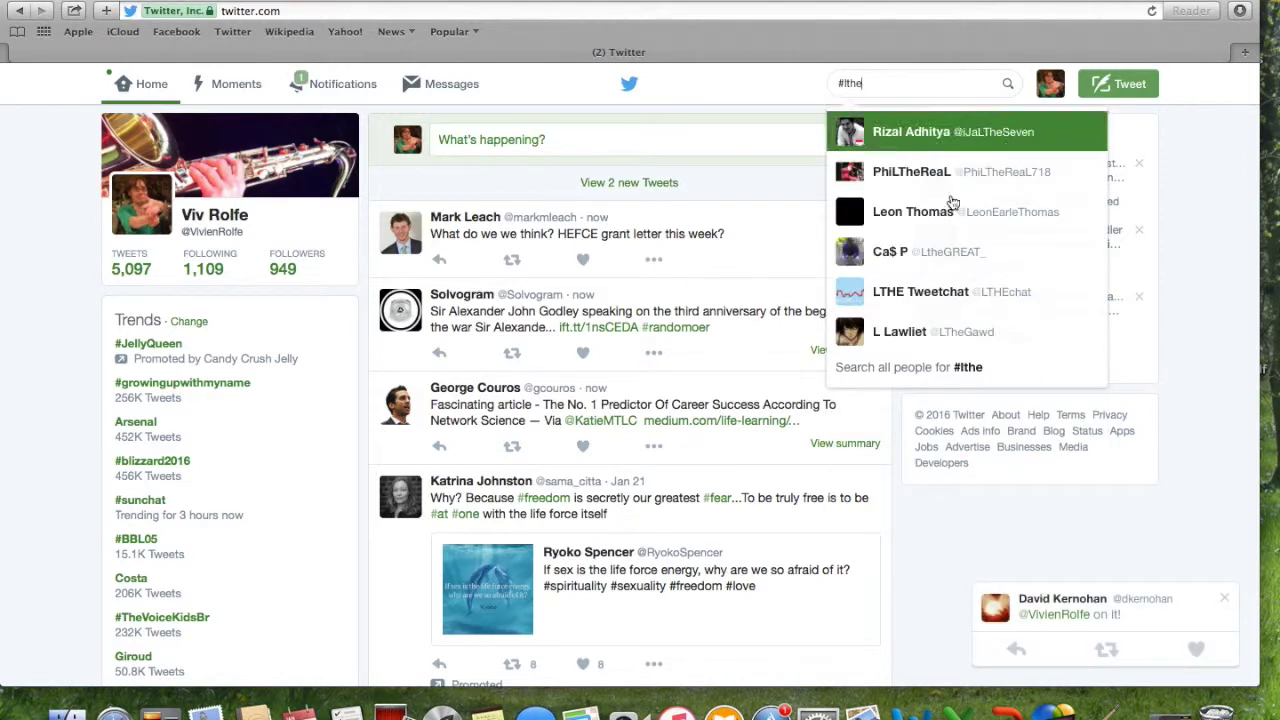
{"action": "left_click", "coordinate": [945, 288]}
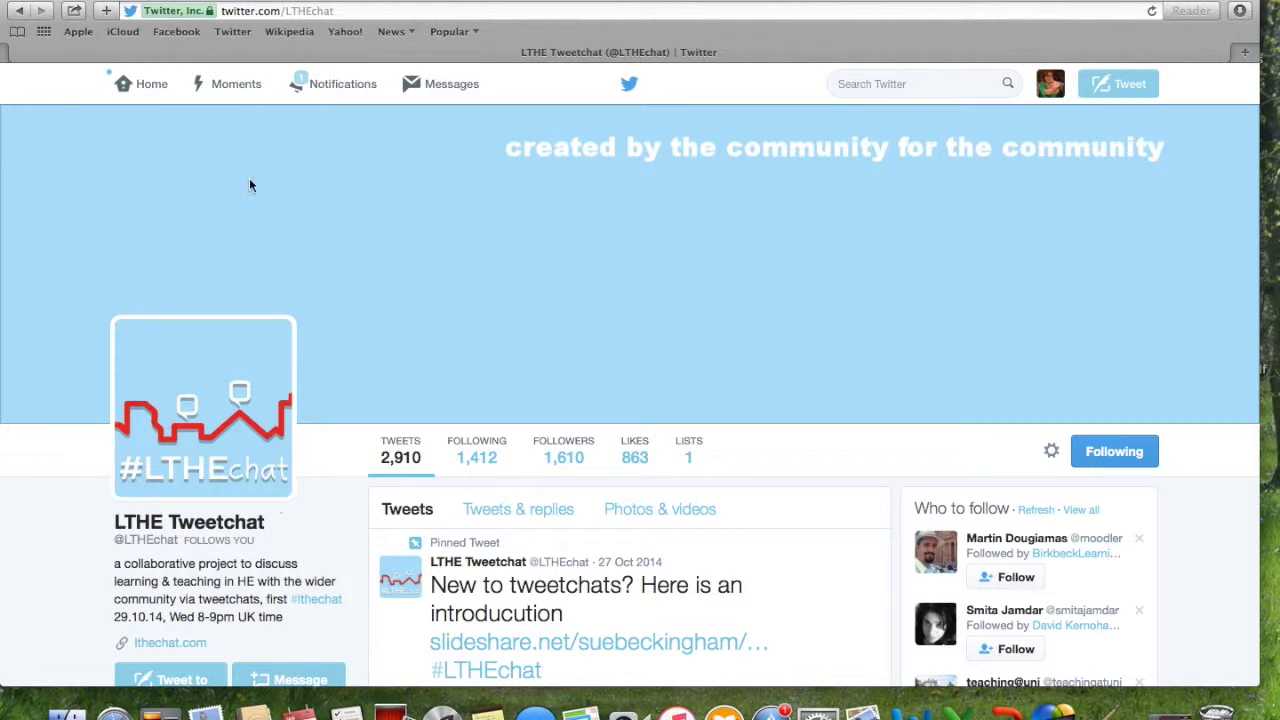
{"action": "left_click", "coordinate": [337, 85]}
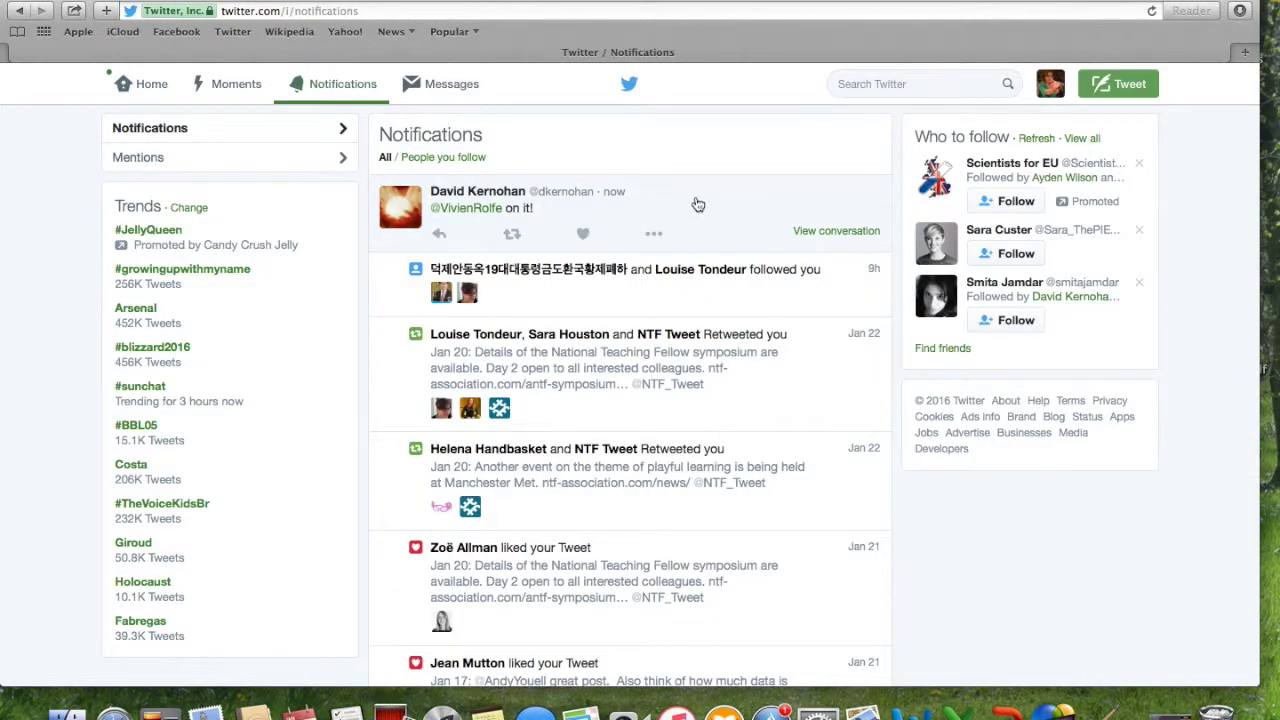
Step: Return Home, load the 1 new tweet, and dismiss the Cup of tea? reply's options menu
{"action": "left_click", "coordinate": [152, 85]}
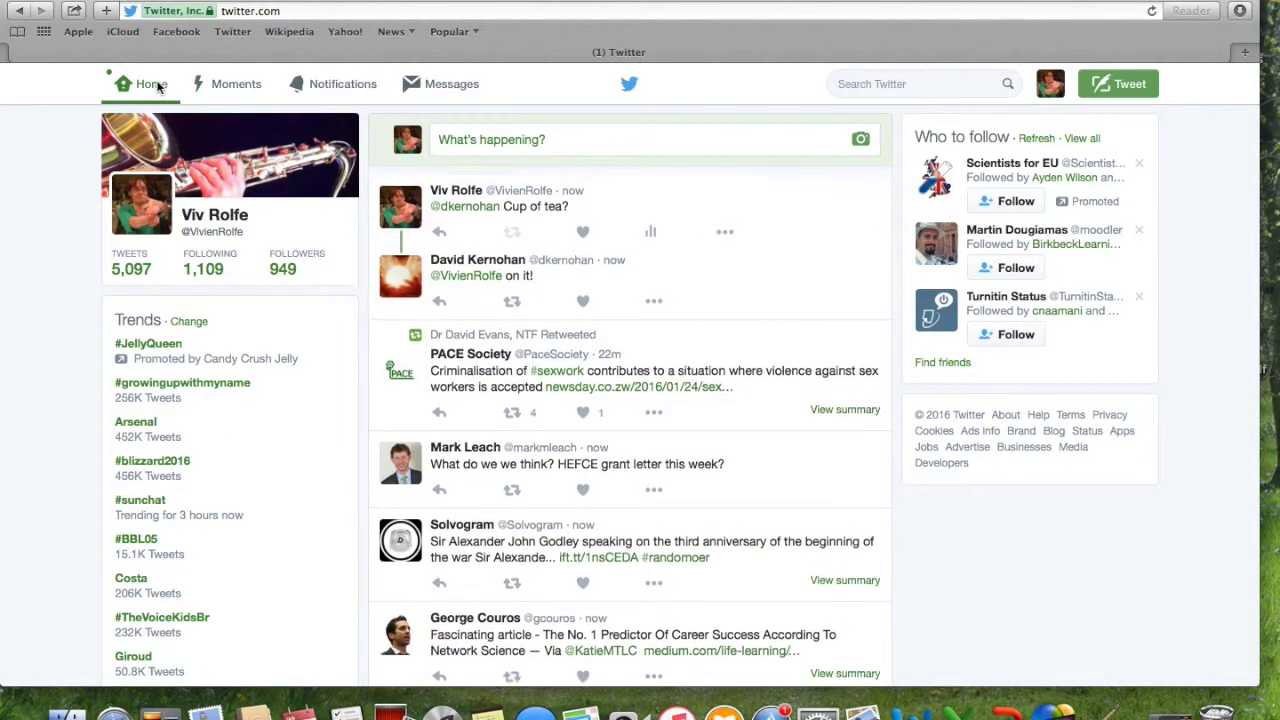
{"action": "left_click", "coordinate": [671, 182]}
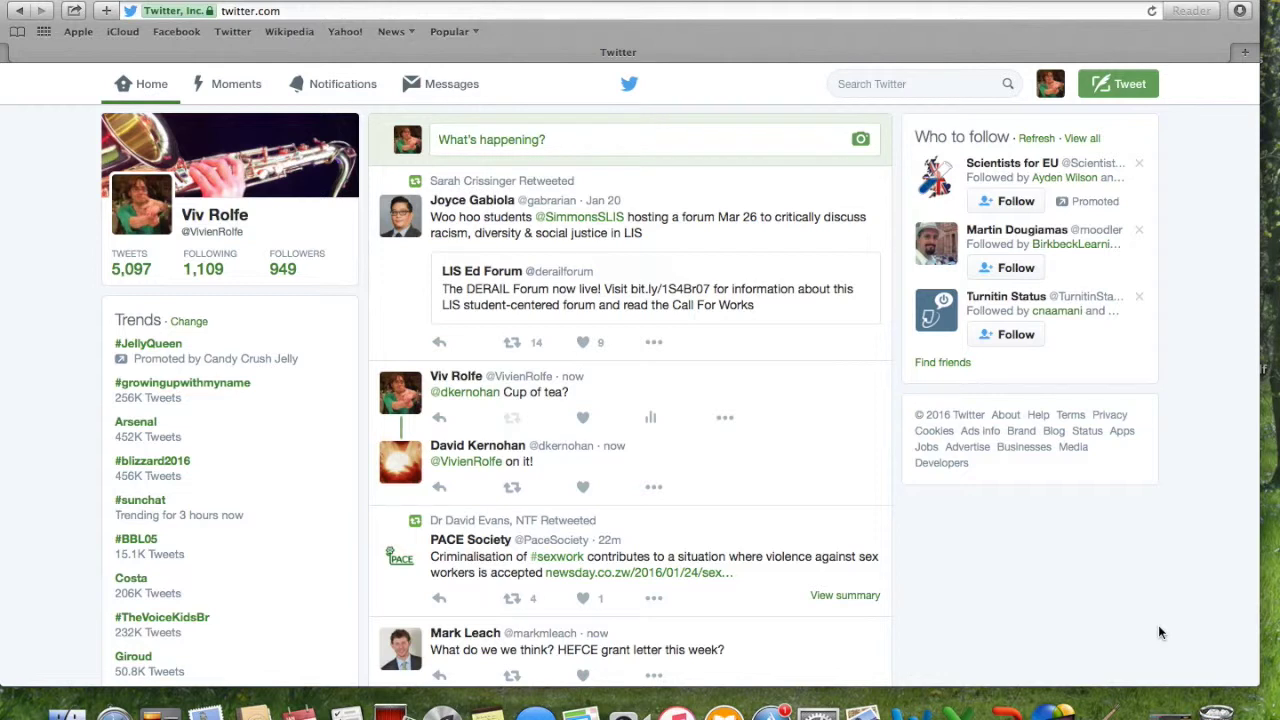
{"action": "left_click", "coordinate": [726, 419]}
{"action": "left_click", "coordinate": [1128, 545]}
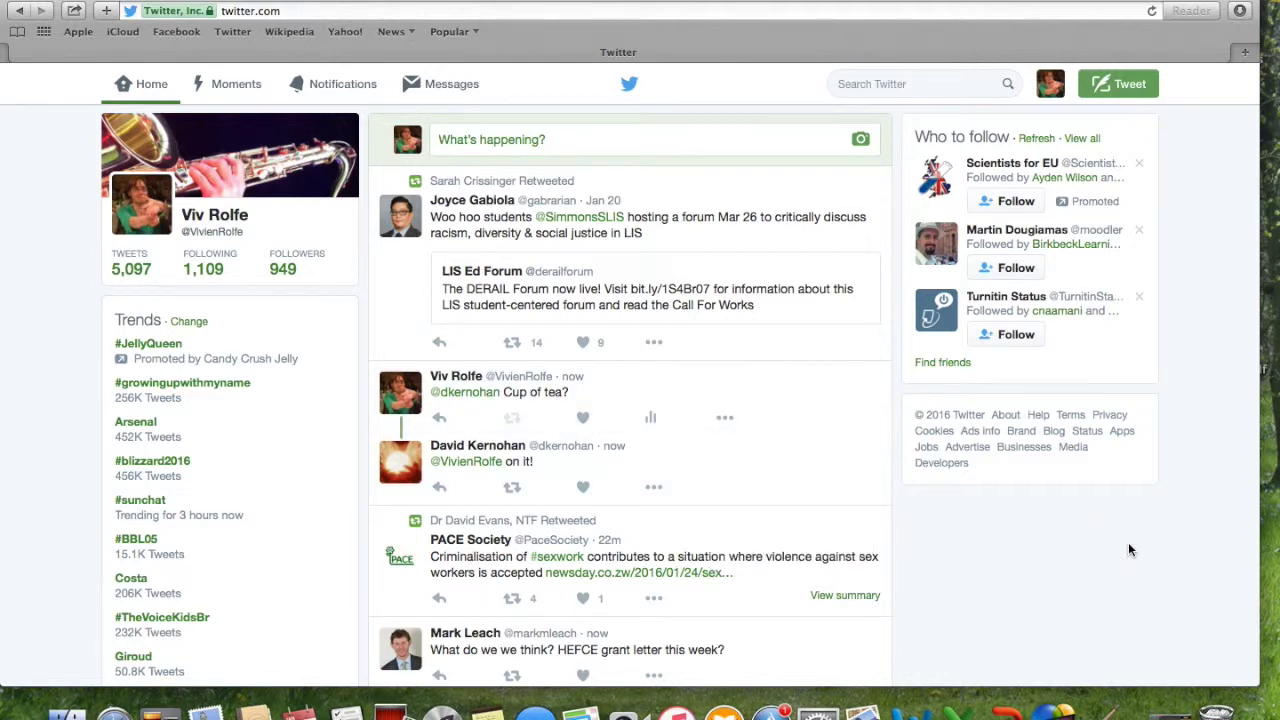